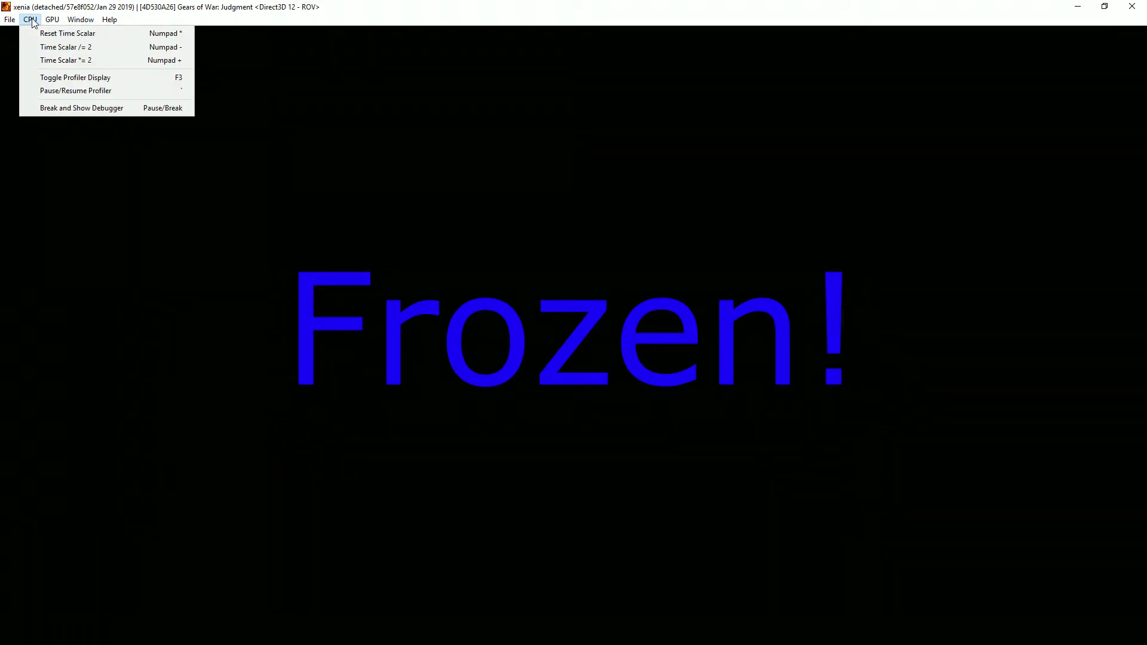
Step: Show the MicroProfile overlay with CPU > Toggle Profiler Display (F3), then hide it again
left_click(75, 78)
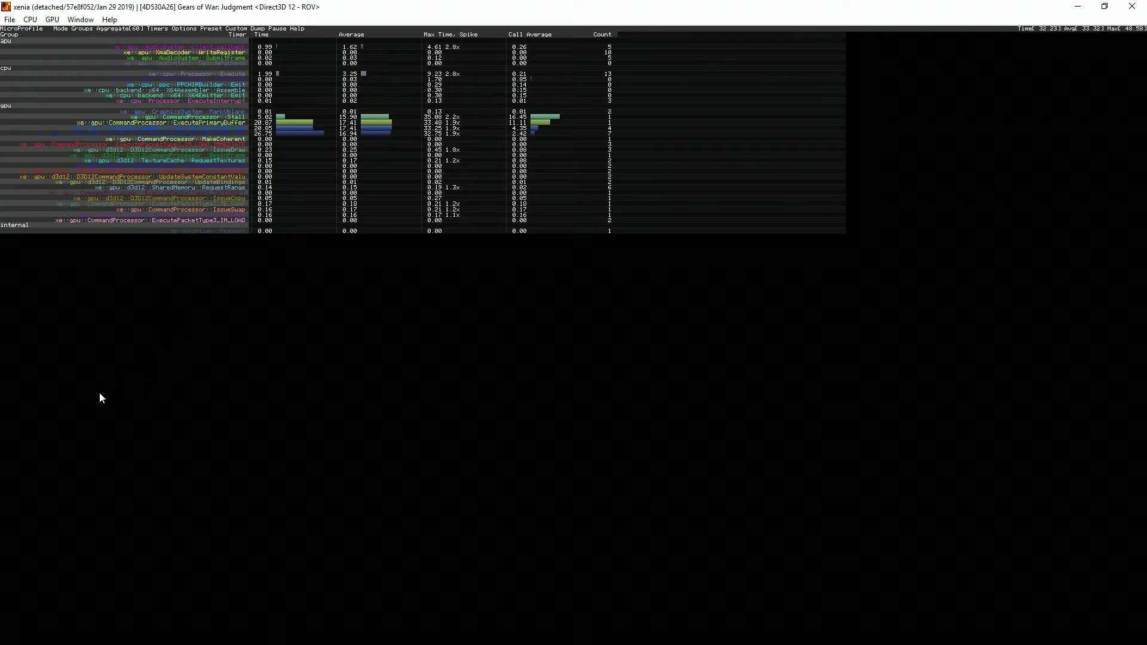
left_click(30, 19)
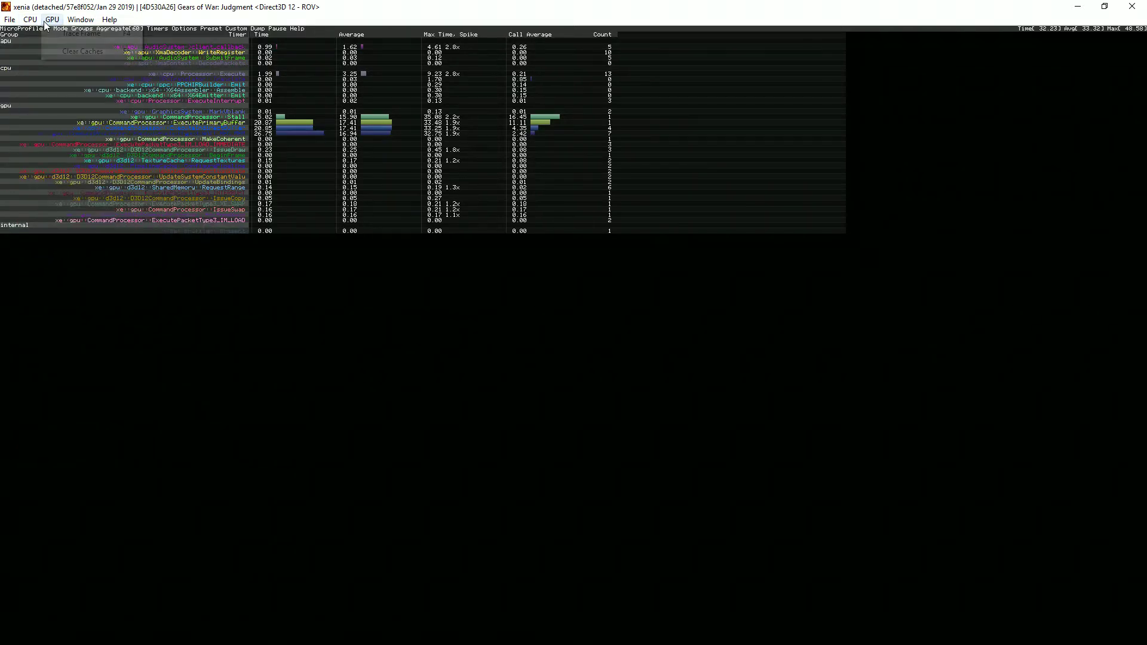